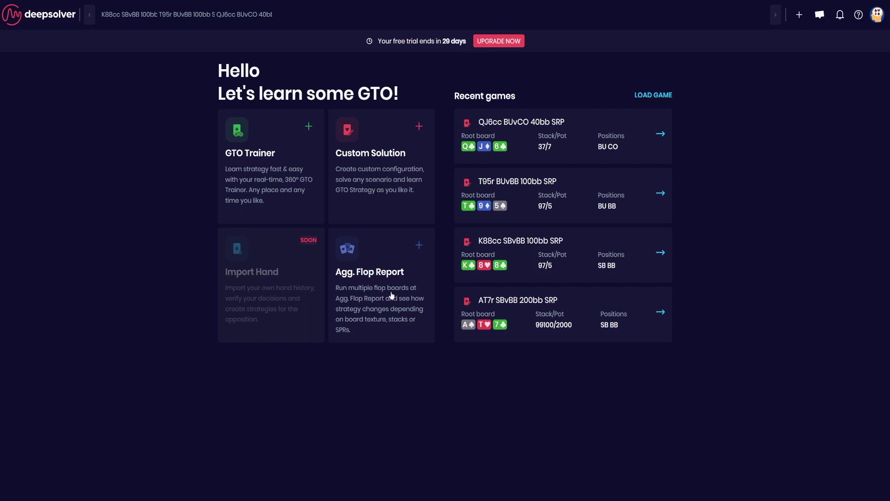
Step: Start a new aggregated flop report and select BU and SB as the two active players
click(363, 235)
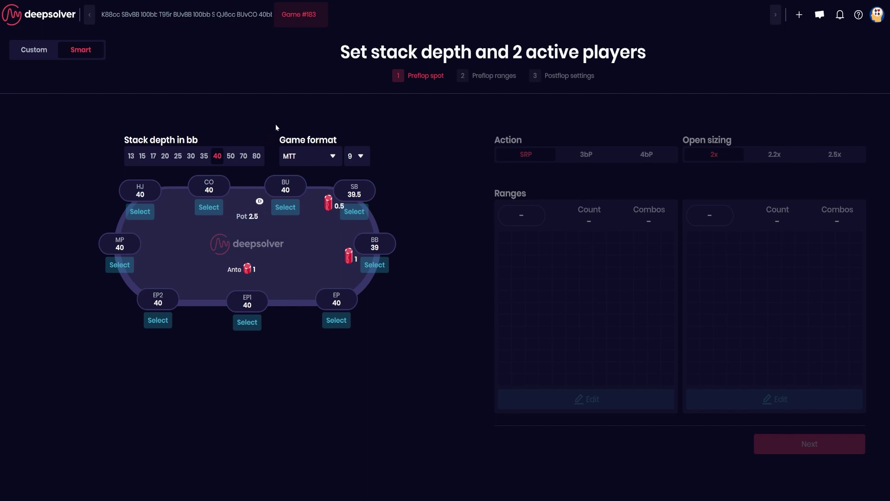
click(286, 207)
click(345, 212)
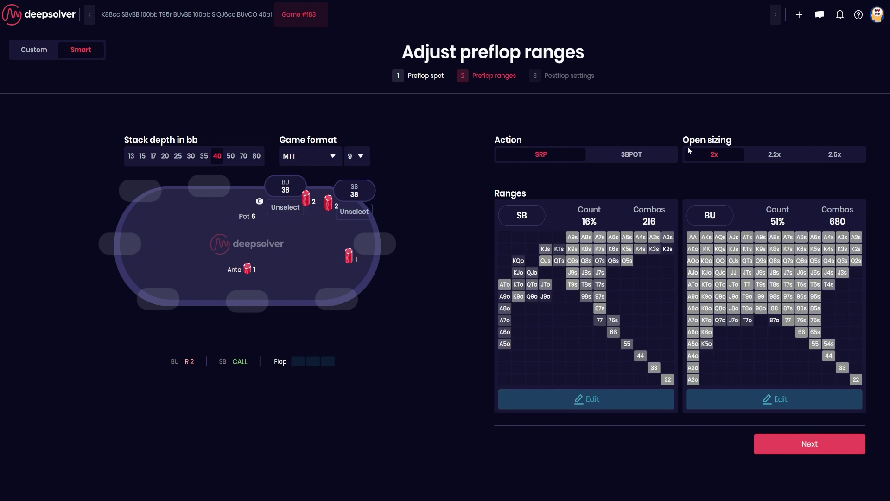
Step: Set the open sizing to 2.2x and the preflop action to 3BPOT
click(774, 154)
click(835, 154)
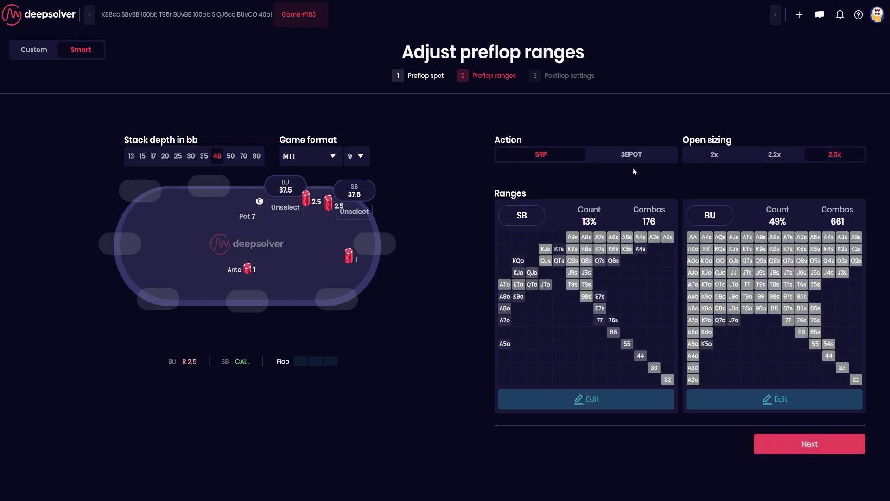
click(788, 155)
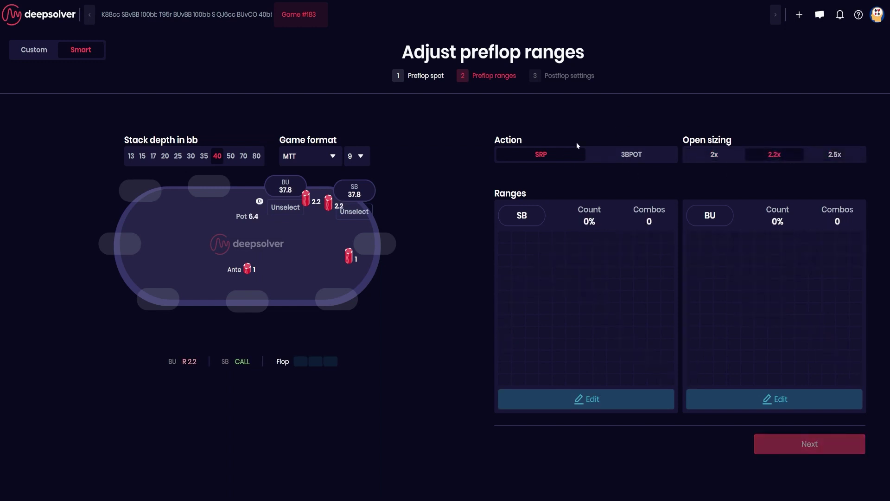
click(631, 154)
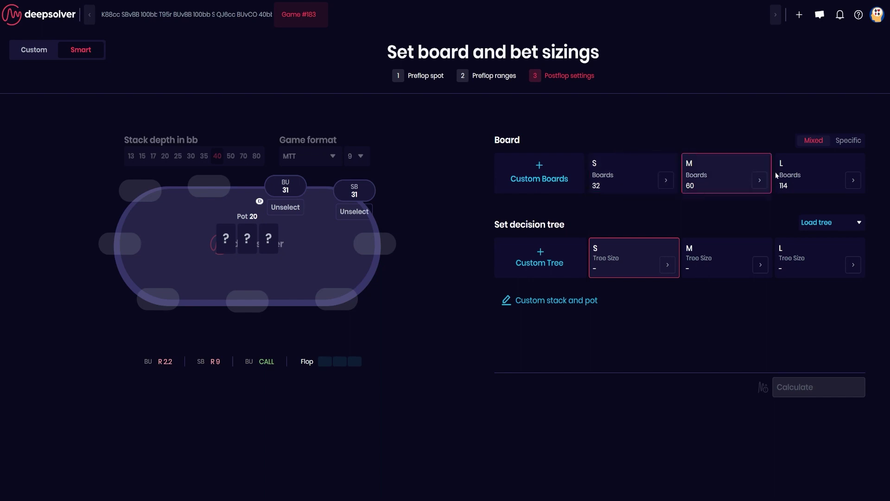
Step: Choose the Mono set from the specific boards and review the flops it contains
click(805, 166)
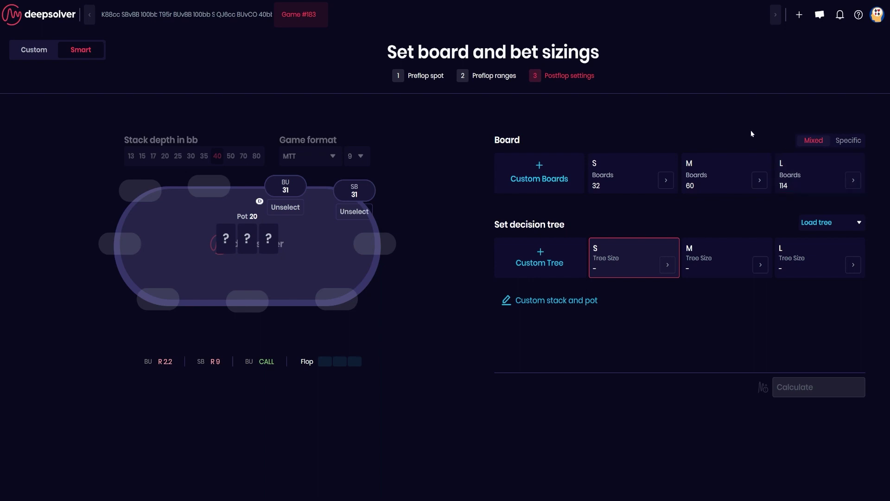
click(854, 141)
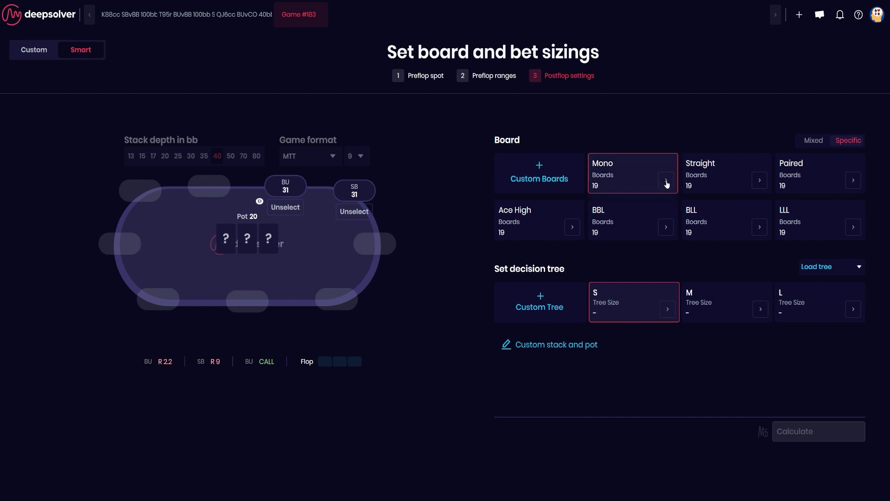
click(611, 179)
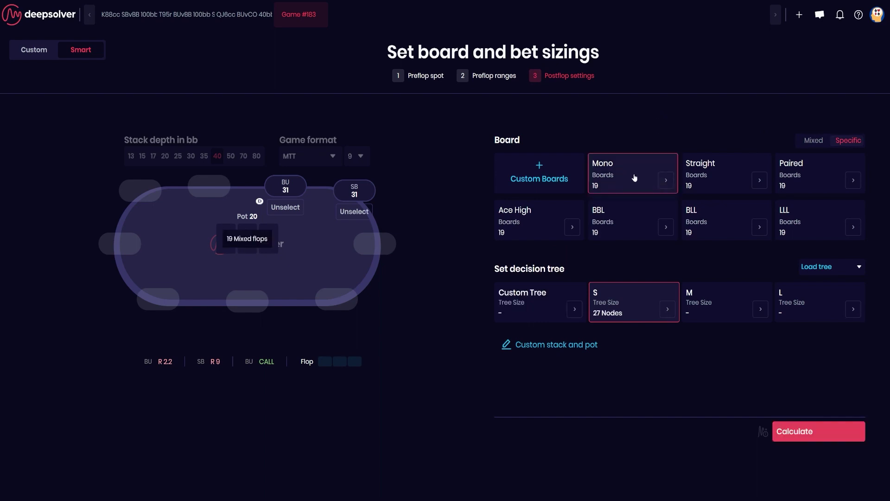
click(666, 181)
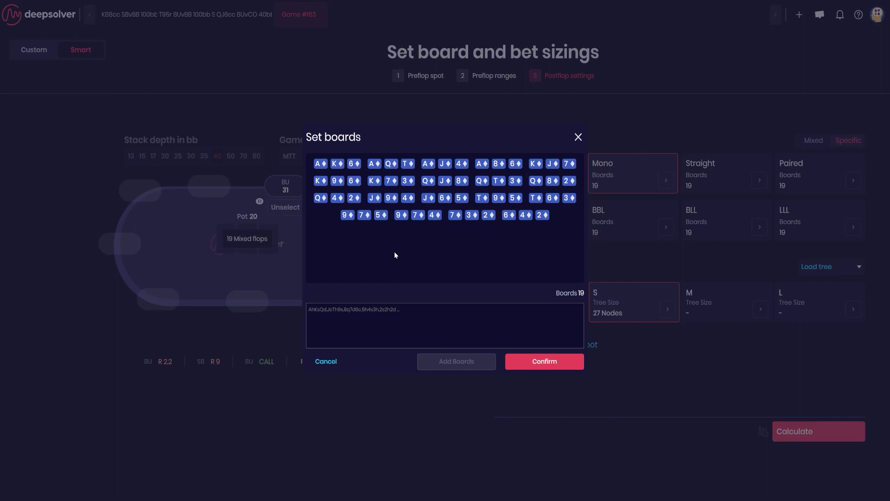
click(578, 138)
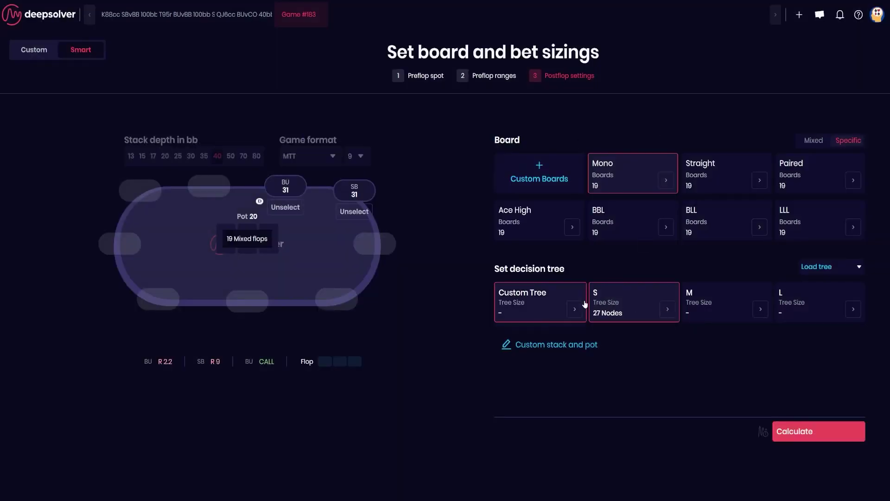
Step: Examine the bet and raise sizings of the preset S and L decision trees
click(668, 309)
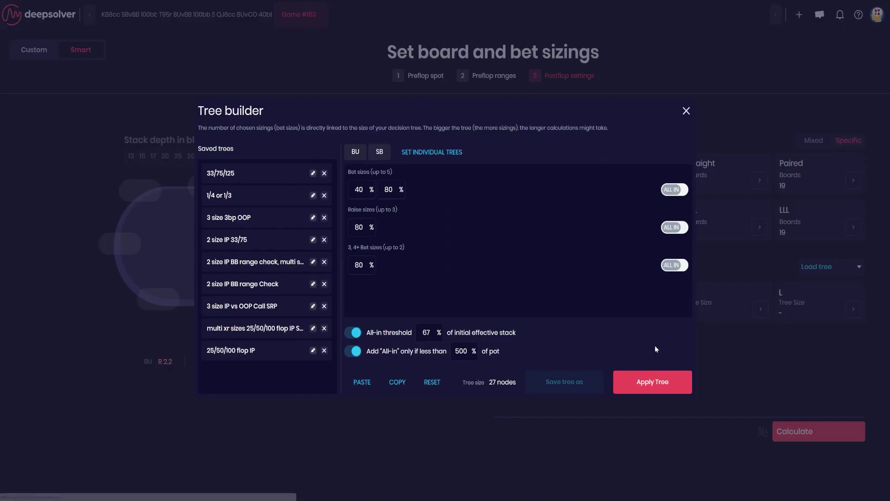
click(686, 112)
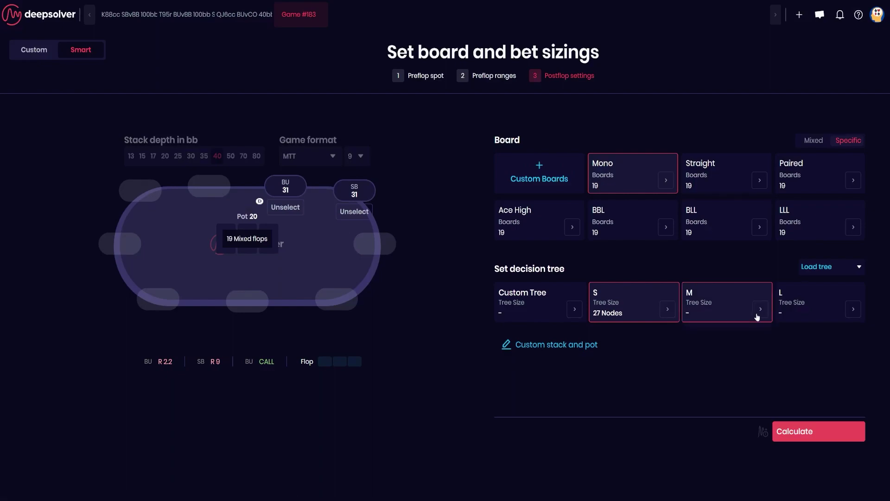
click(852, 318)
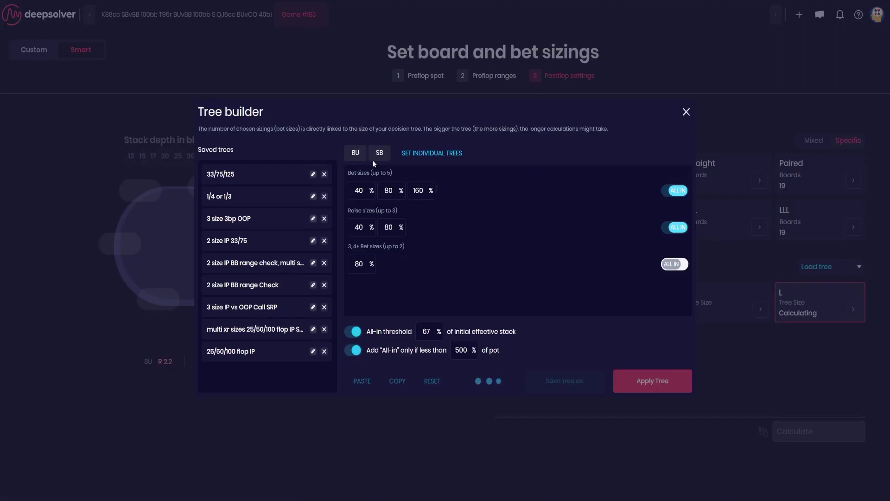
click(686, 112)
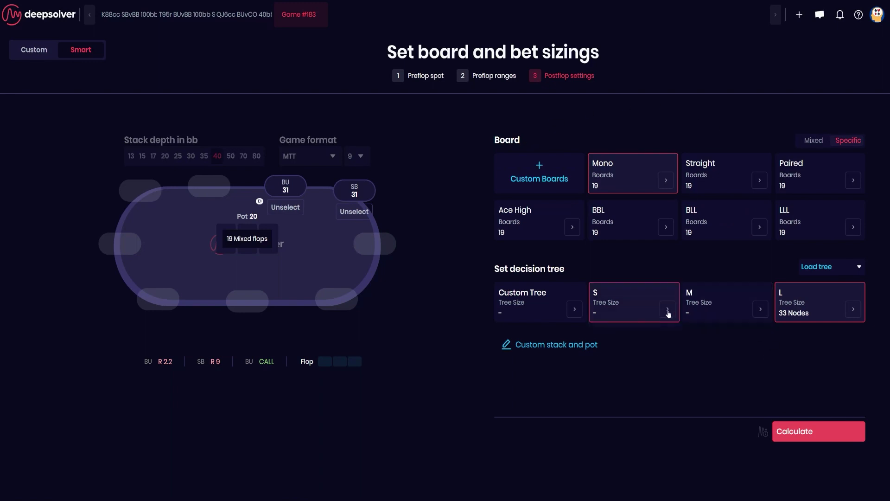
Step: Set the custom tree's bet sizes to 10%, 25% and 50% and turn off all-in for bets
click(577, 310)
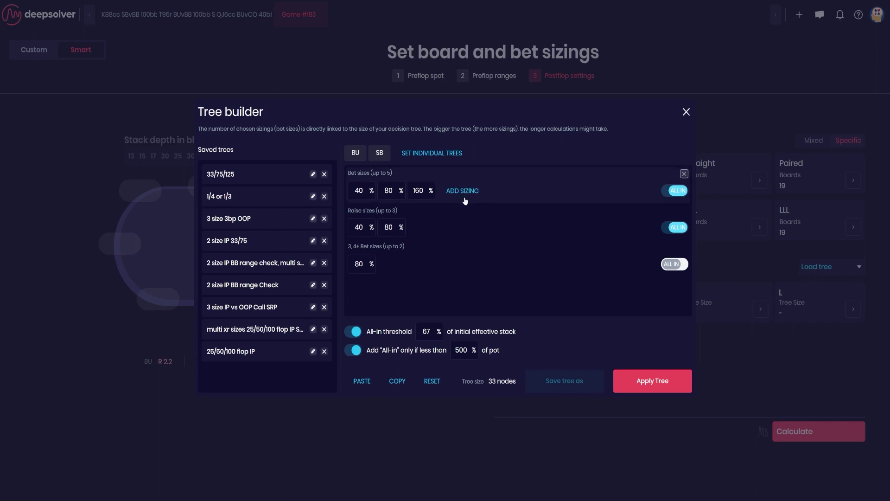
double_click(360, 190)
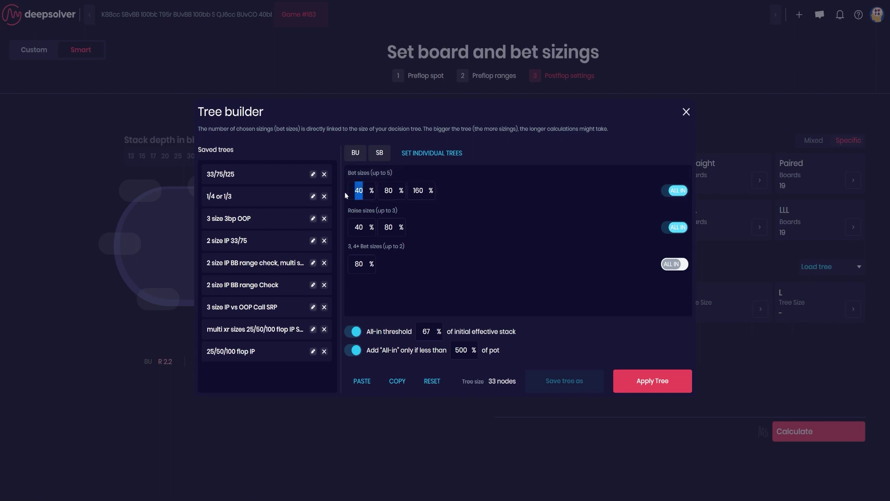
text(2)
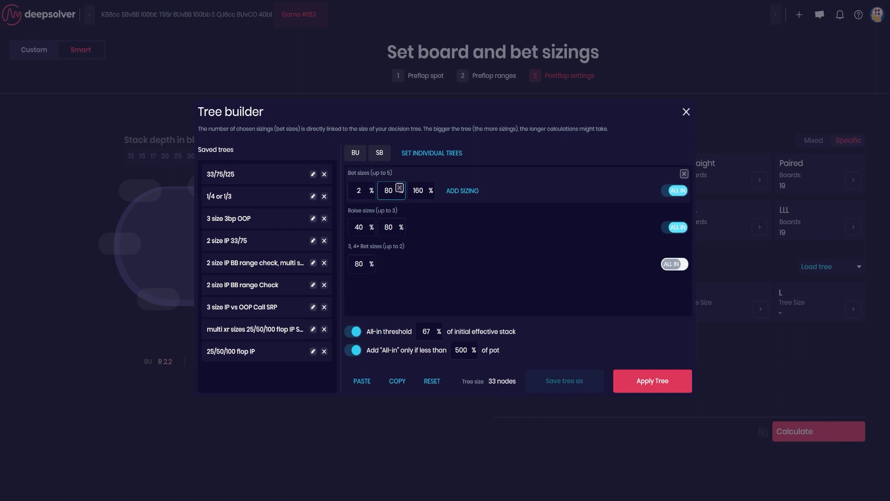
text(5)
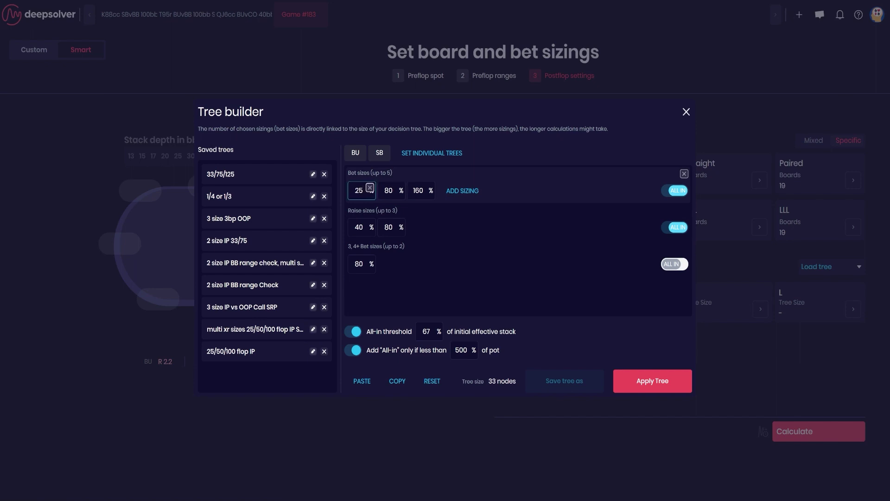
key(ctrl+a)
text(10)
key(Tab)
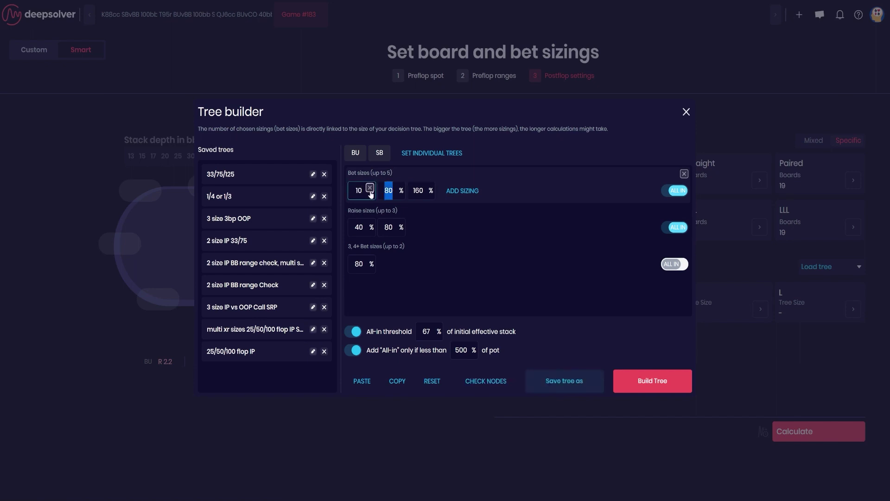
text(25)
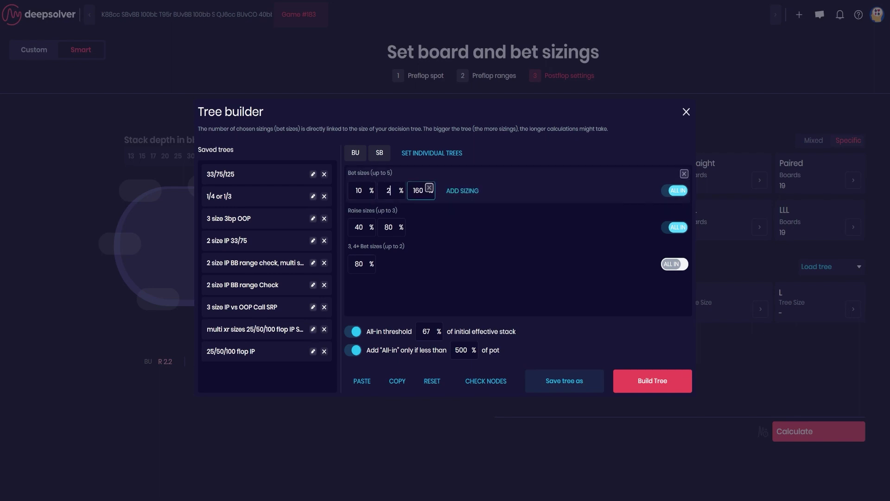
key(Tab)
text(50)
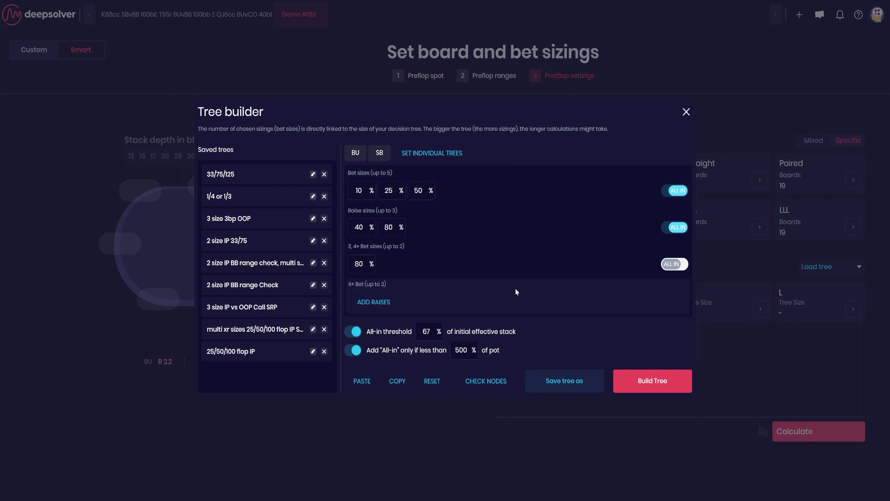
mouse_move(433, 177)
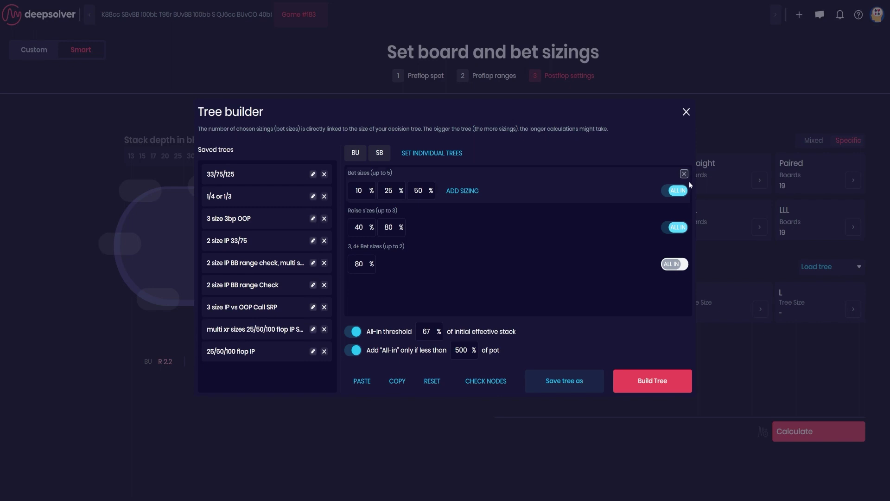
click(680, 192)
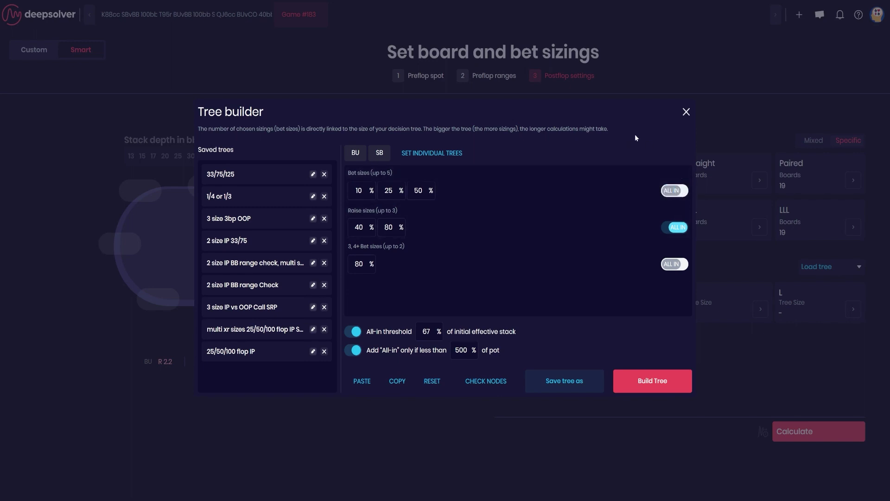
Step: Set the custom tree's raise sizes to 25% and 50%
double_click(359, 227)
text(25)
key(Tab)
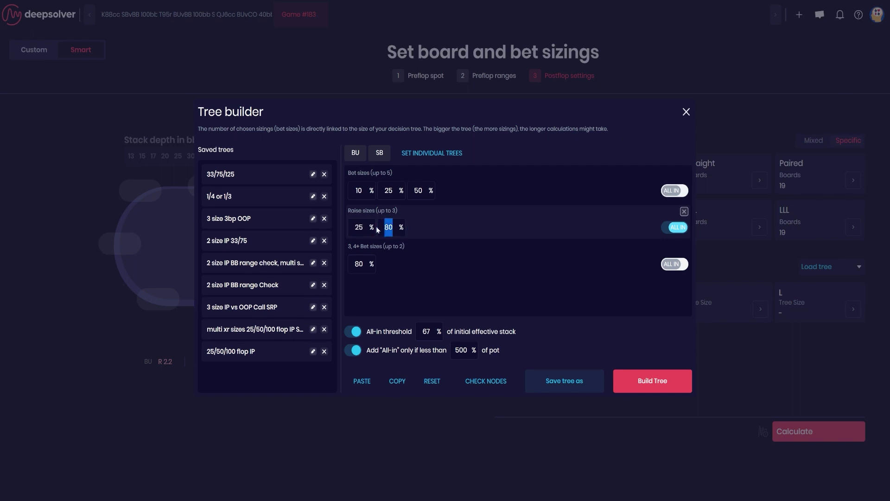
text(50)
Step: Split the tree into individual BU and SB trees, replace the 80% size for 3, 4+ bets with all-in for both, and build it
click(439, 154)
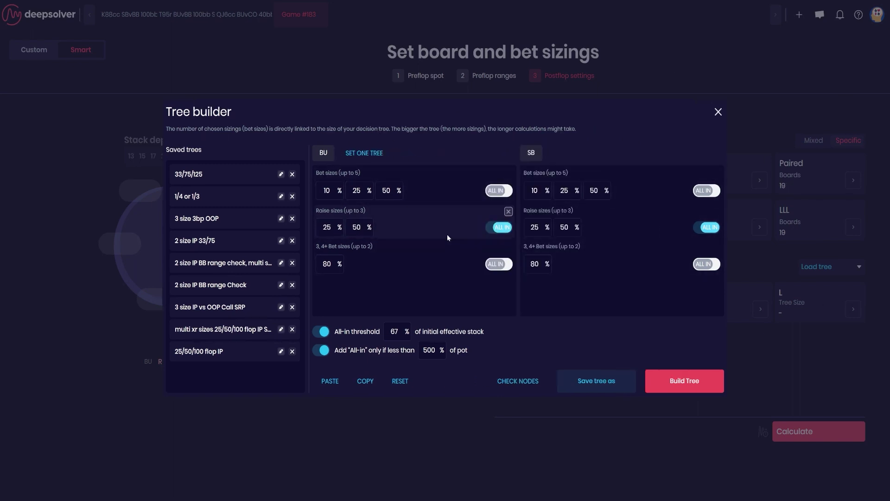
mouse_move(441, 176)
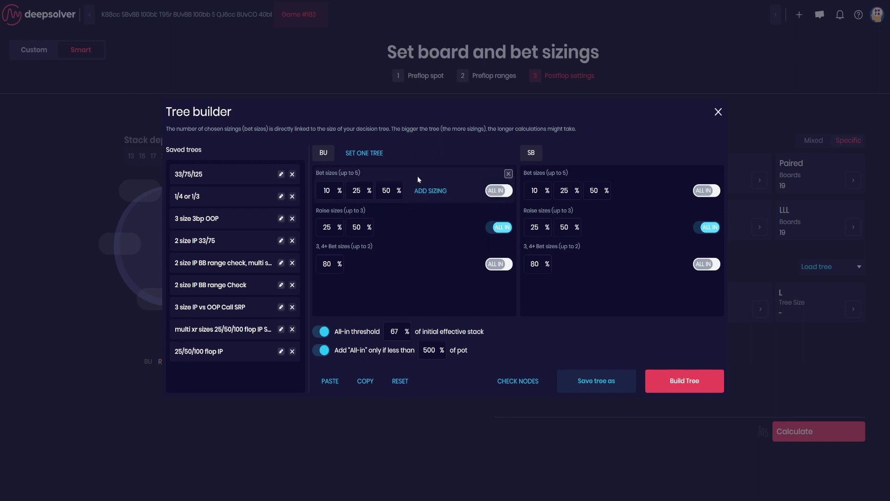
click(500, 264)
click(707, 264)
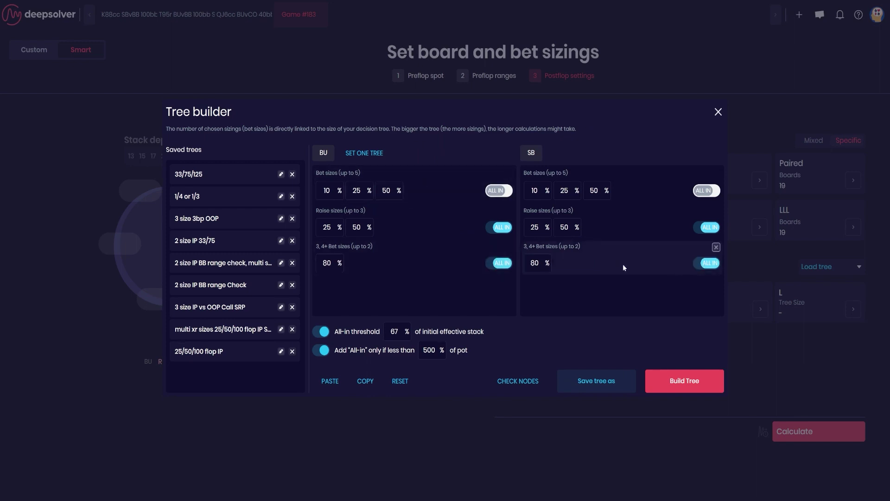
click(546, 260)
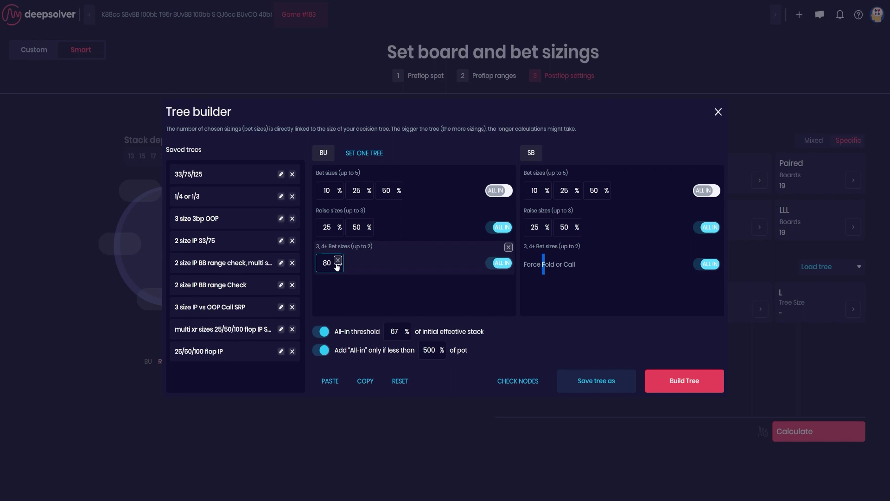
click(338, 260)
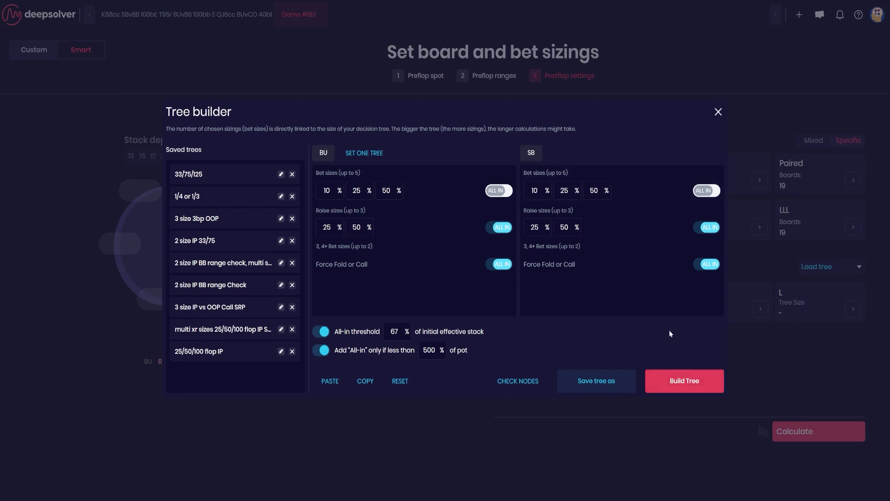
click(675, 375)
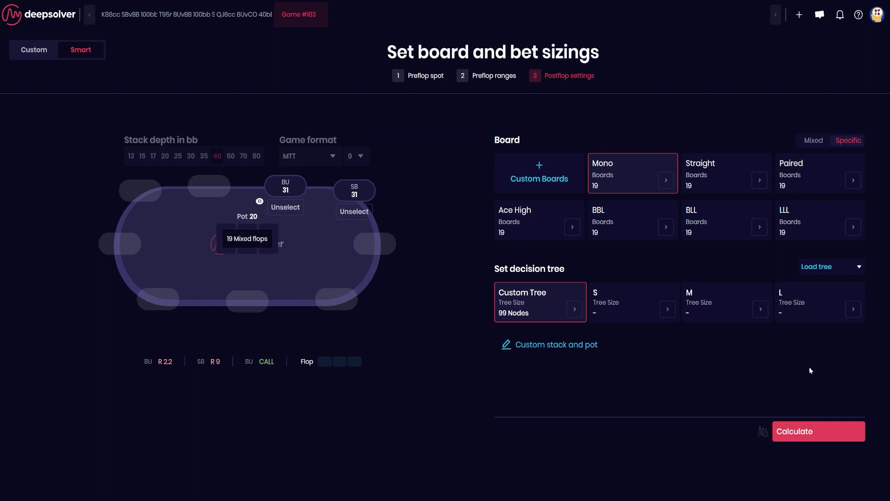
Step: Calculate the flop report and open the solution for the K♦J♦7♦ board
click(807, 431)
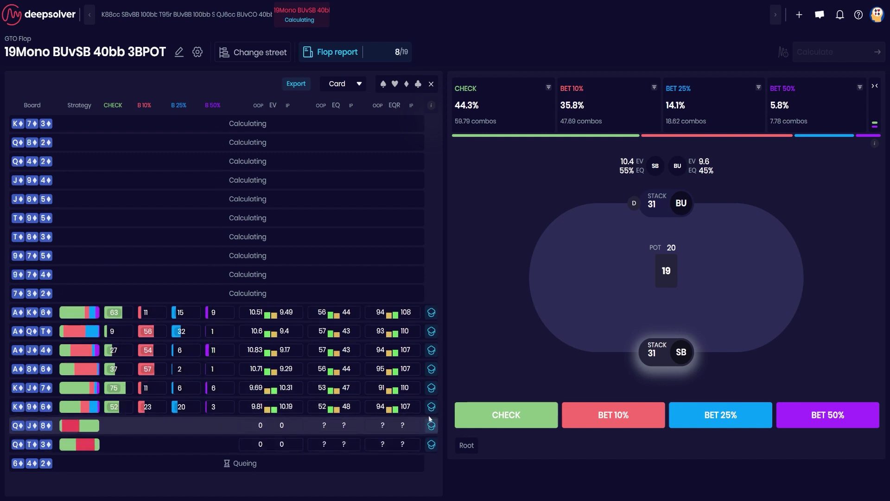
click(431, 388)
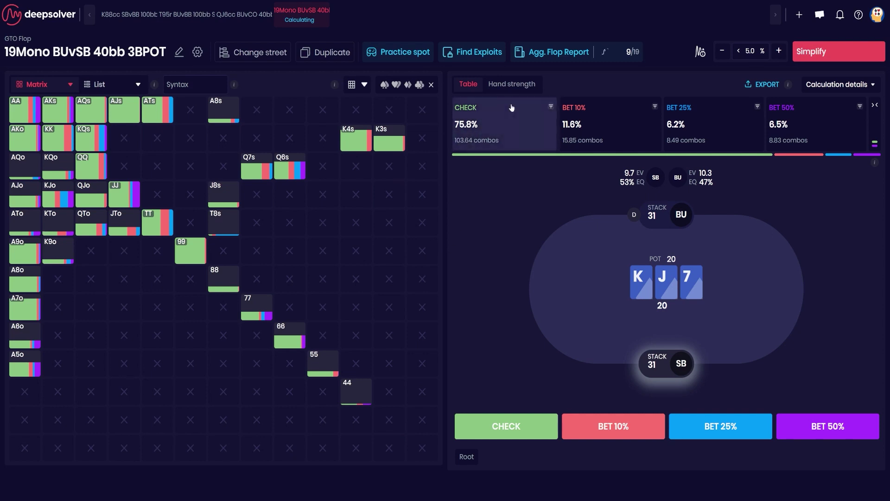
Step: Switch the hand matrix's strategy blocks from merged to divided
click(365, 85)
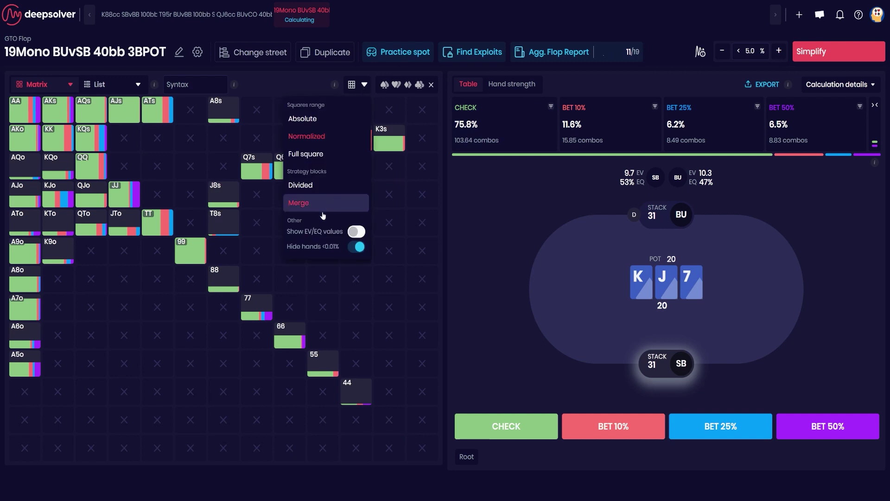
click(335, 185)
click(364, 86)
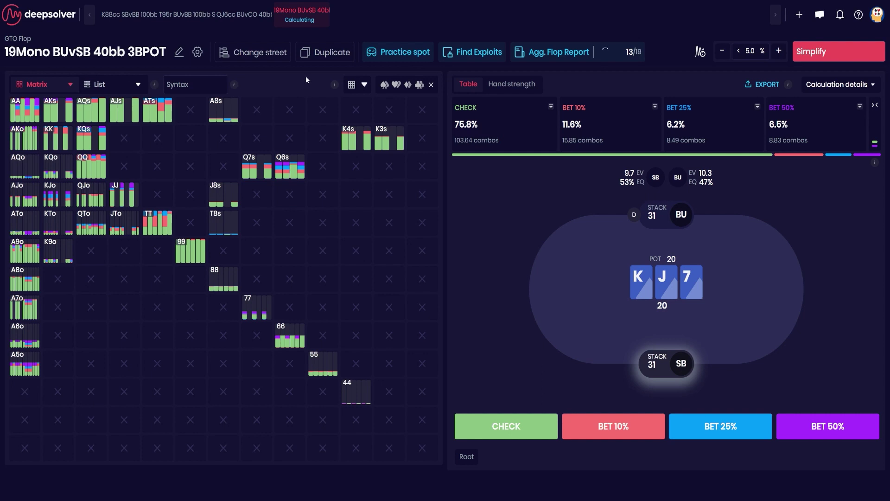
mouse_move(296, 160)
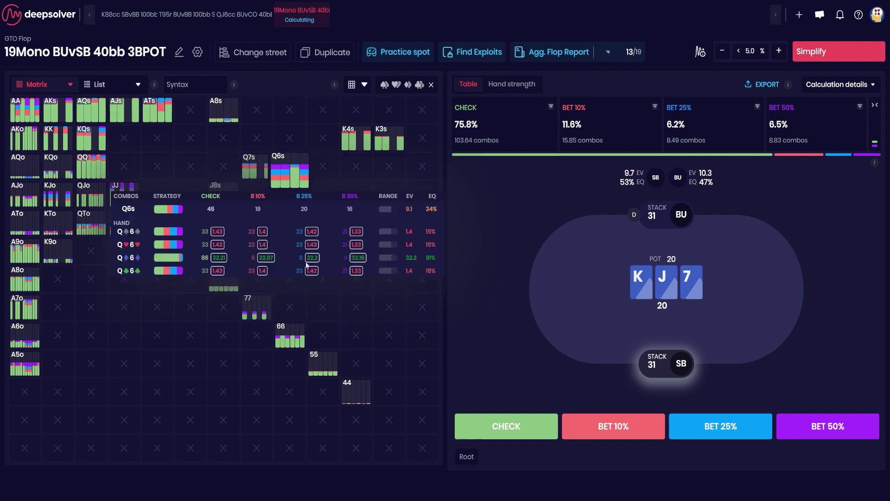
Step: Examine SB's strategy and EV for individual hands such as Q6s, A8s, ATs and A9o on the K♦J♦7♦ board
mouse_move(377, 179)
mouse_move(260, 175)
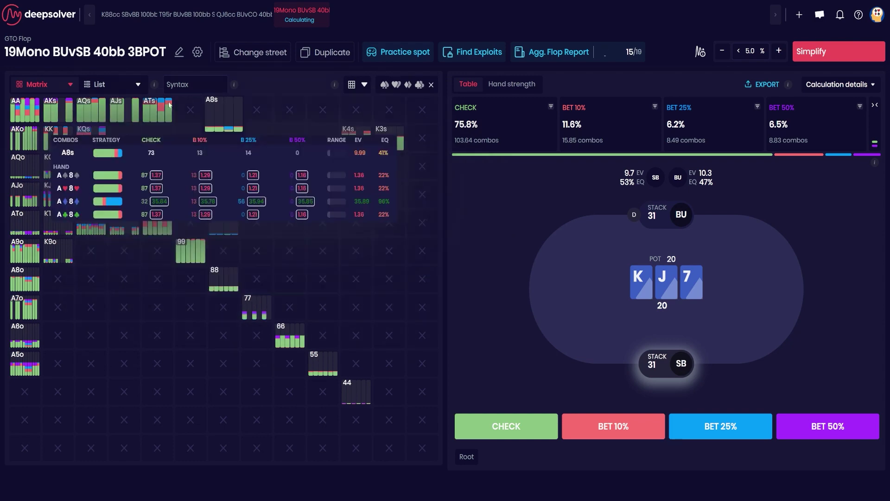
mouse_move(158, 114)
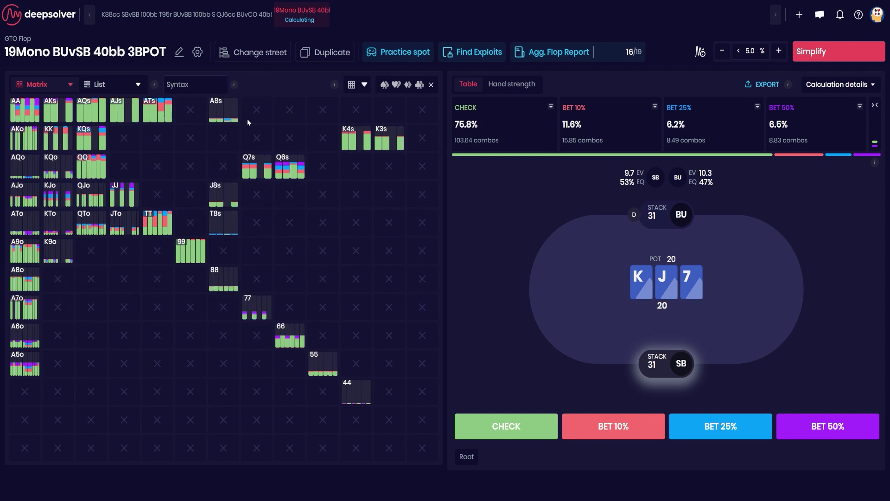
mouse_move(221, 110)
mouse_move(108, 115)
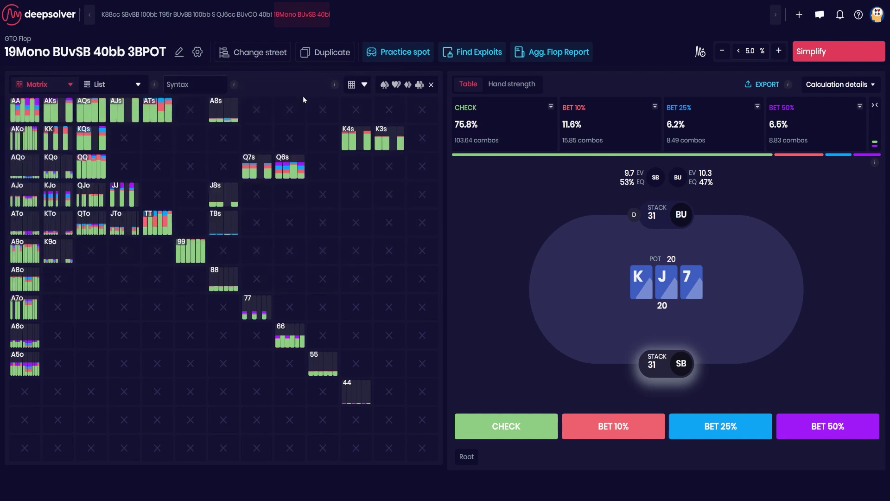
mouse_move(29, 251)
mouse_move(30, 224)
click(138, 84)
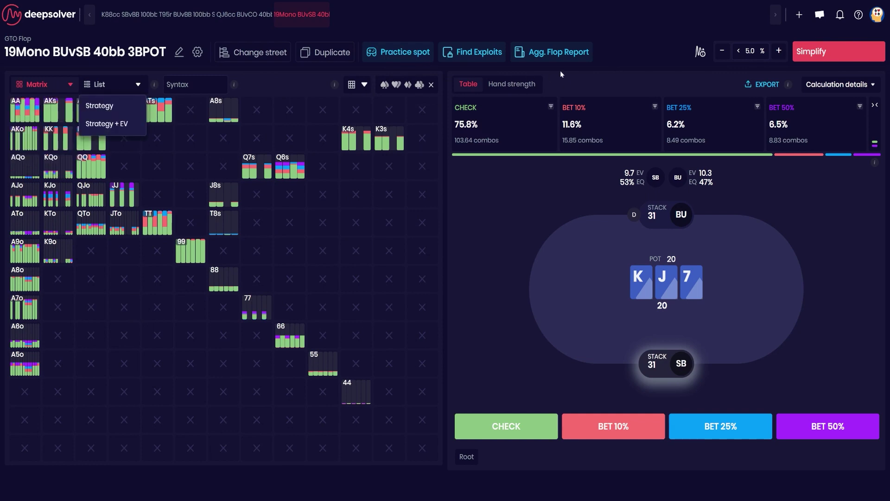
Step: Return to the aggregated flop report and sort its boards by check frequency, highest first
click(580, 54)
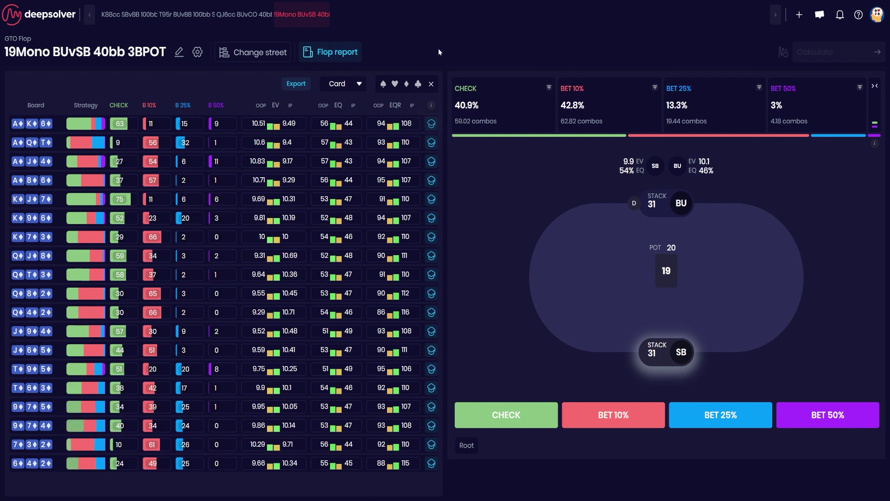
click(345, 84)
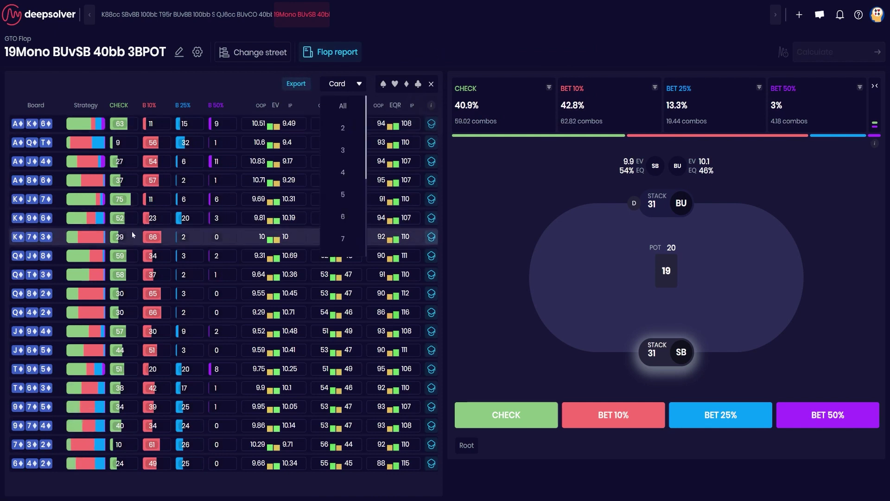
click(335, 75)
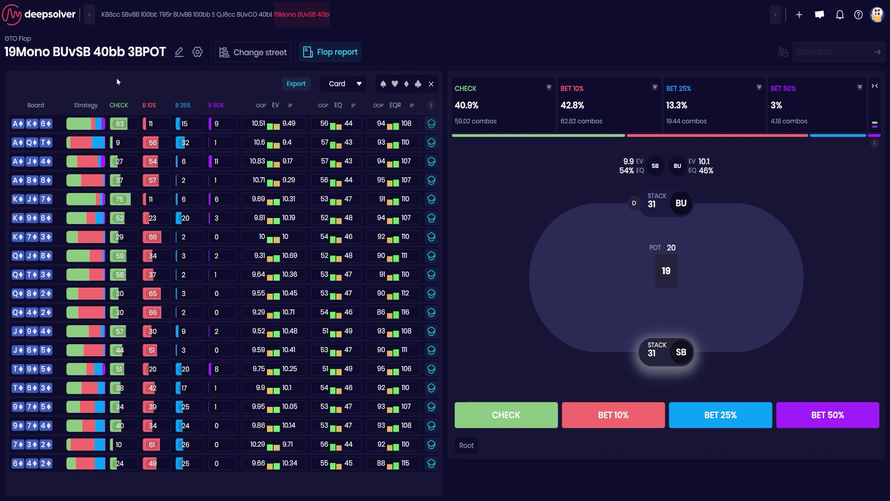
click(121, 105)
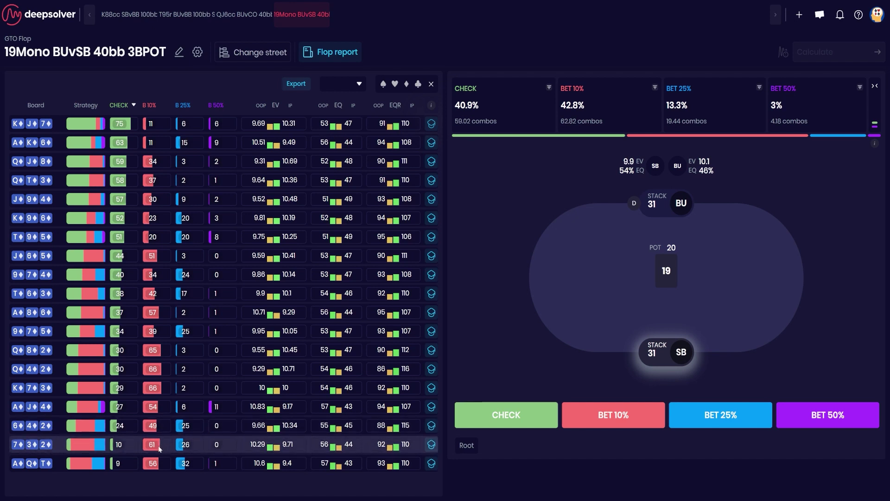
Step: Open the solution for the 7♦3♦2♦ board and switch the hand matrix's strategy blocks back to merged
click(431, 446)
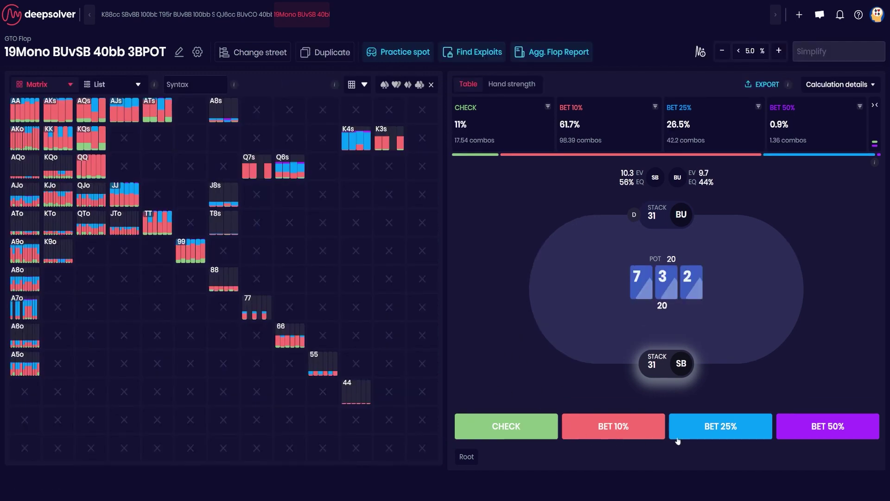
click(354, 86)
Step: Compare BU's responses to SB's 10% and 25% bets on the 7♦3♦2♦ board, ending back at the root
click(585, 428)
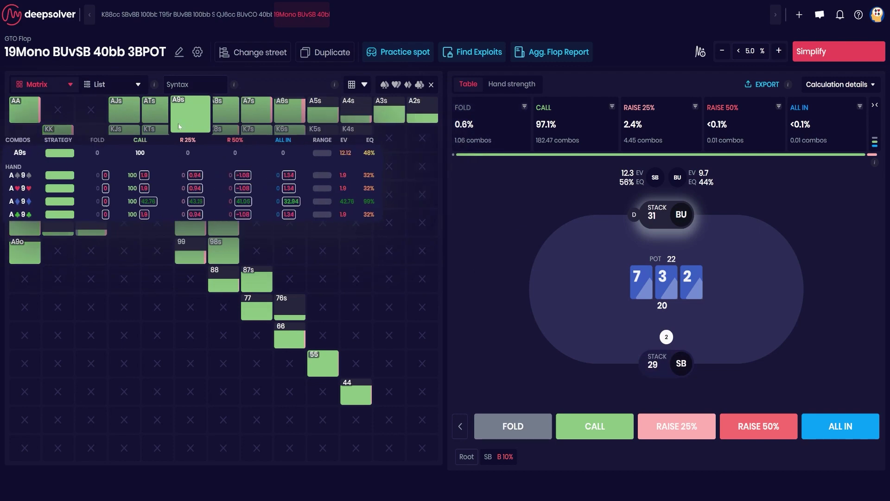
click(498, 457)
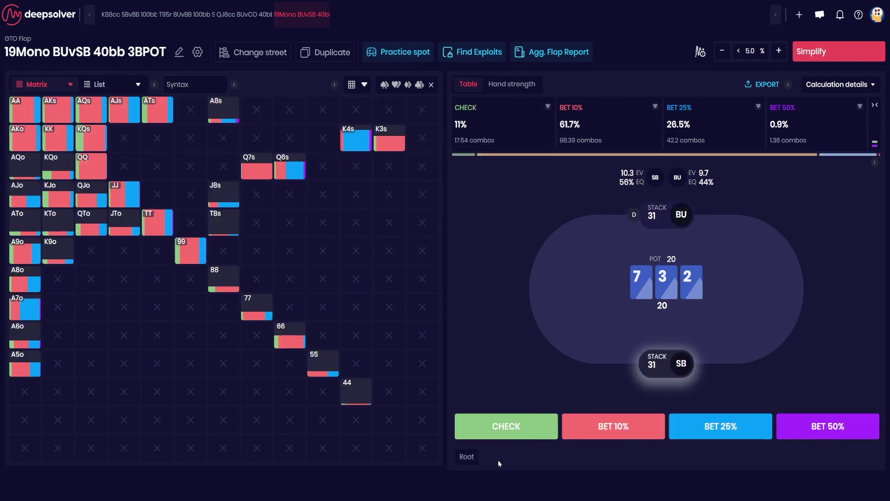
click(615, 427)
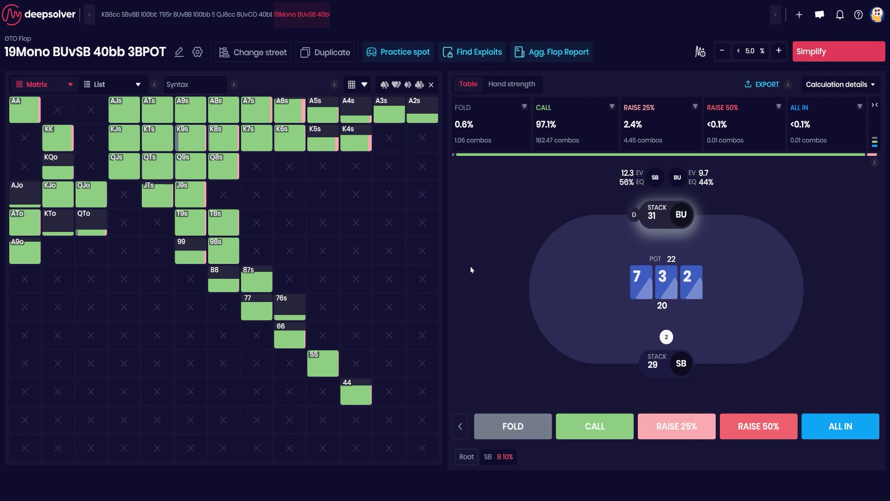
mouse_move(83, 218)
click(467, 457)
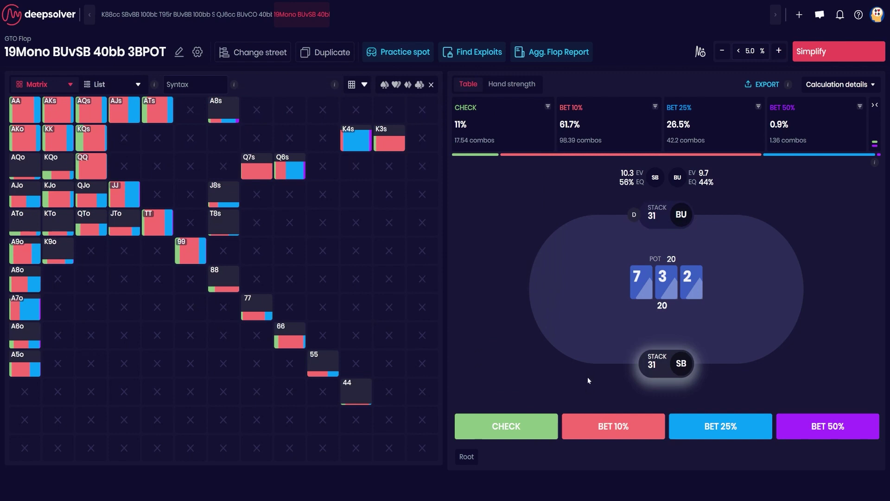
click(608, 427)
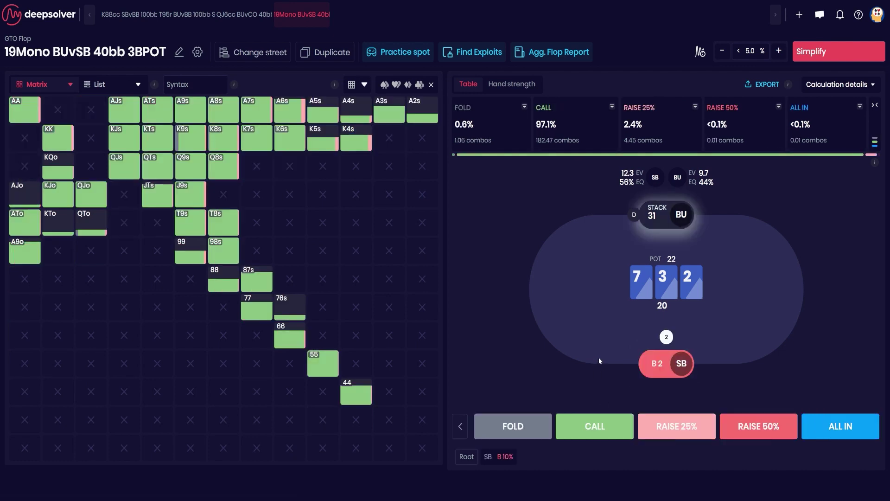
click(466, 458)
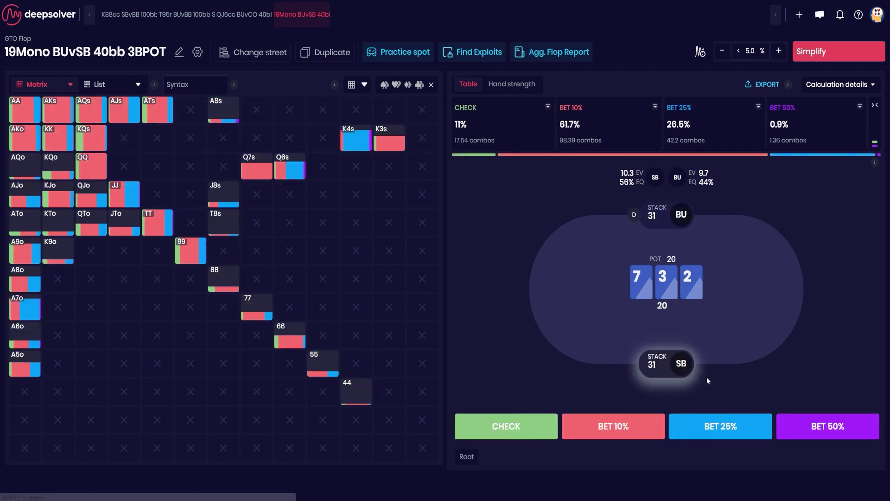
click(724, 426)
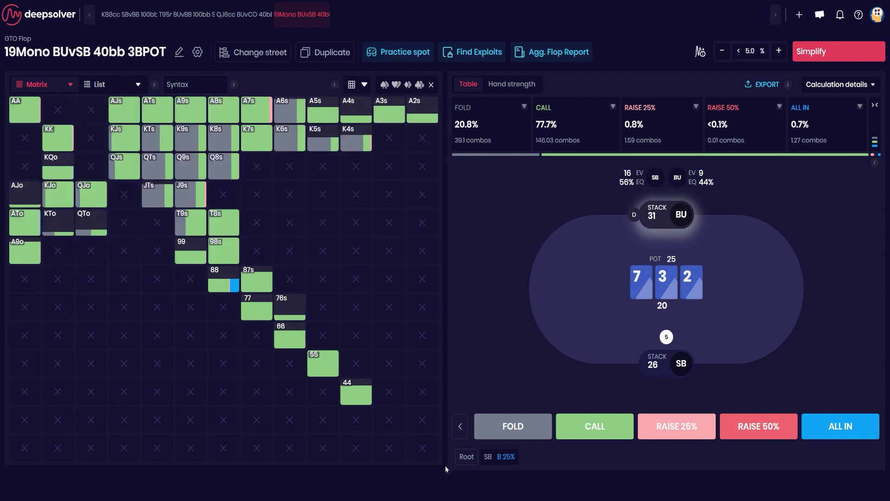
click(467, 457)
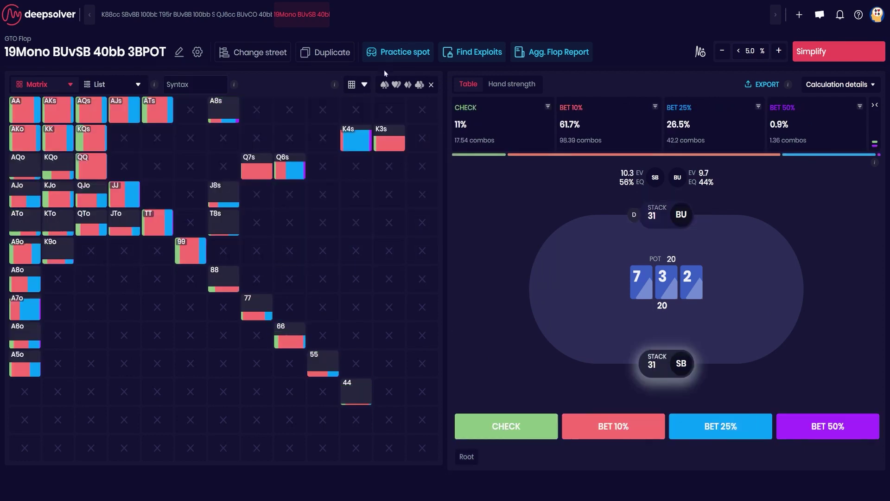
Step: Reopen the aggregated flop report and sort the boards by 10% bet frequency and after that by 25% bet frequency, highest first
click(570, 54)
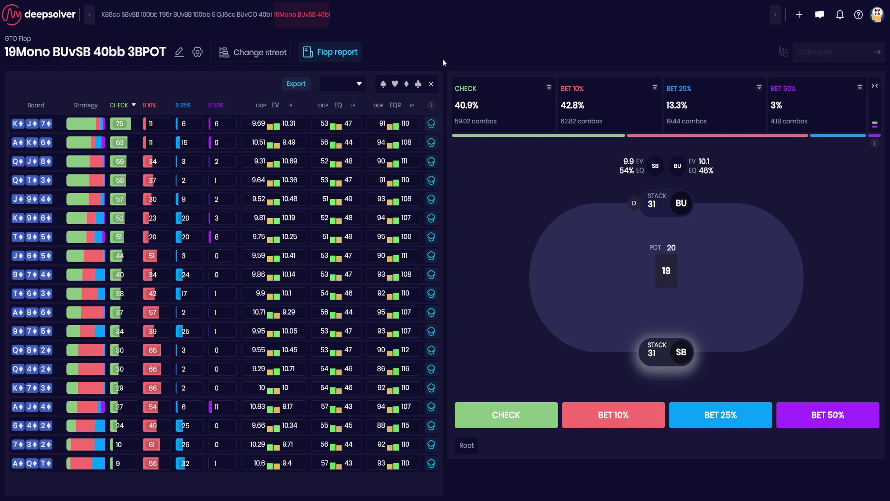
click(149, 105)
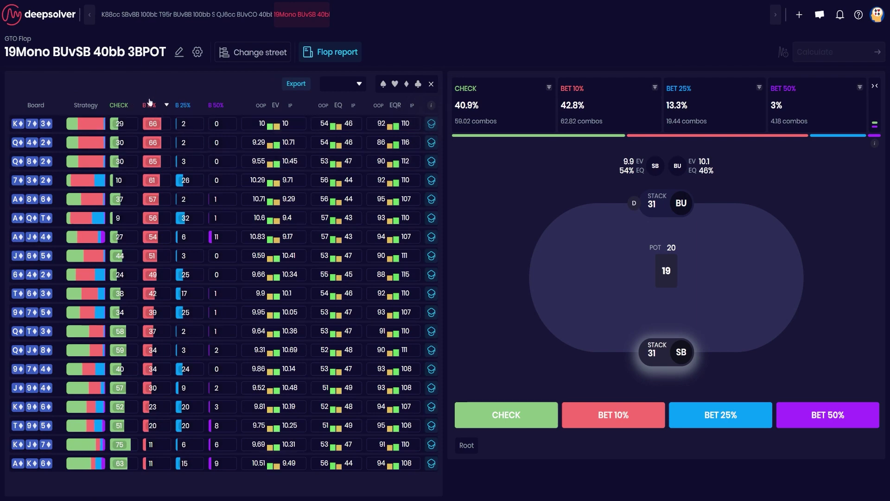
click(183, 105)
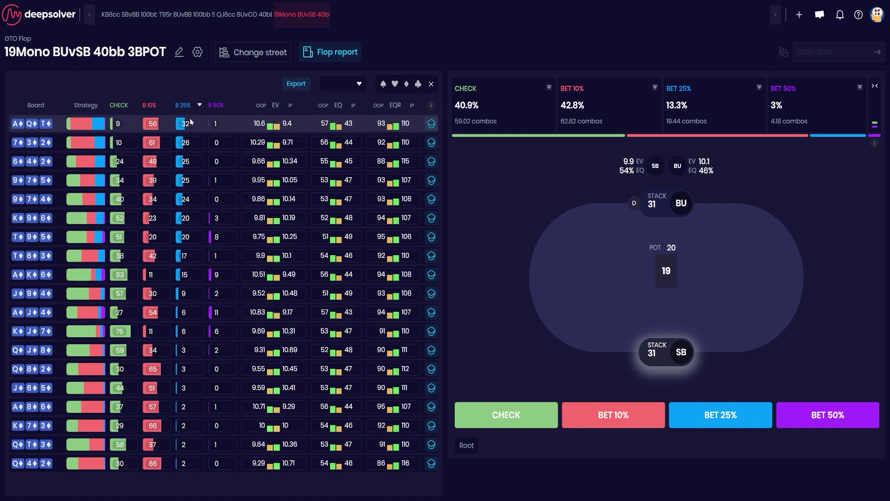